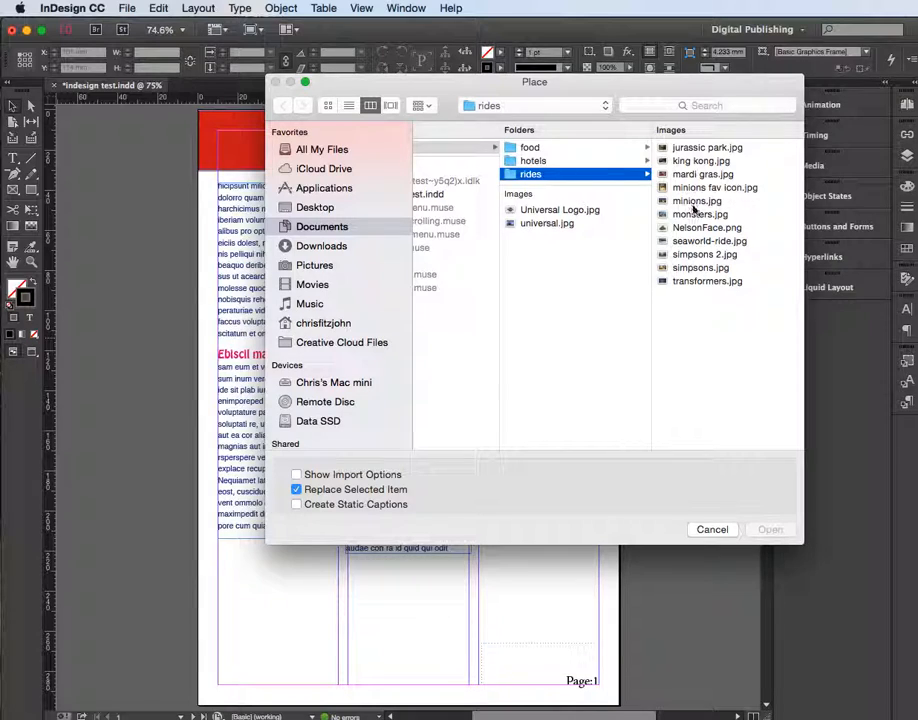
# Step: Place minions.jpg in the first column at about 60 mm wide and position it at about Y 56 mm
pyautogui.click(768, 530)
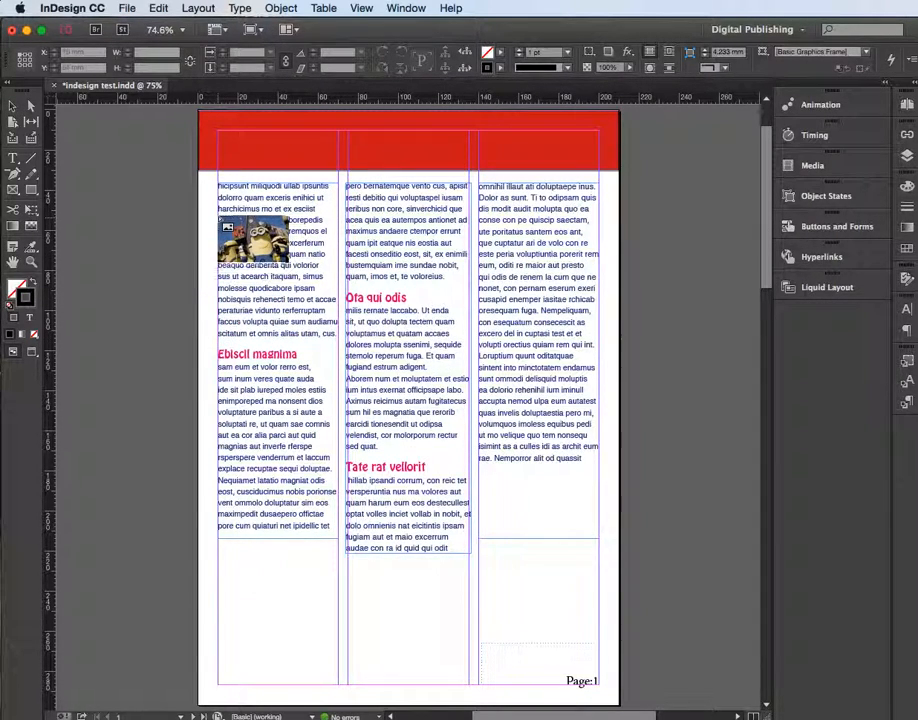
pyautogui.moveTo(219, 217); pyautogui.dragTo(342, 323)
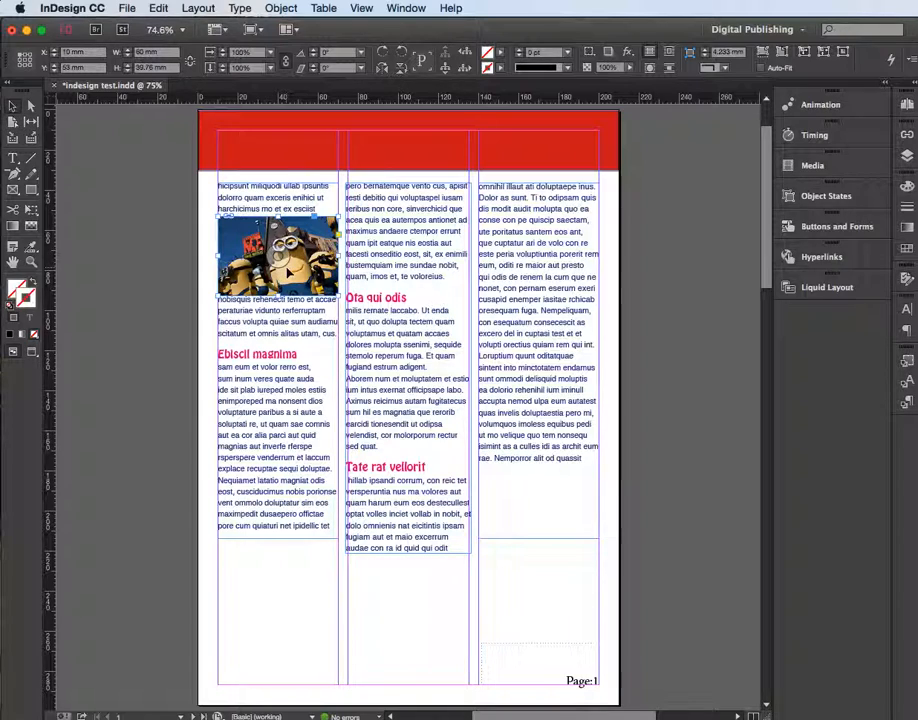
pyautogui.moveTo(321, 244)
pyautogui.mouseDown()
pyautogui.moveTo(321, 291)
pyautogui.moveTo(321, 249)
pyautogui.moveTo(310, 256)
pyautogui.mouseUp()
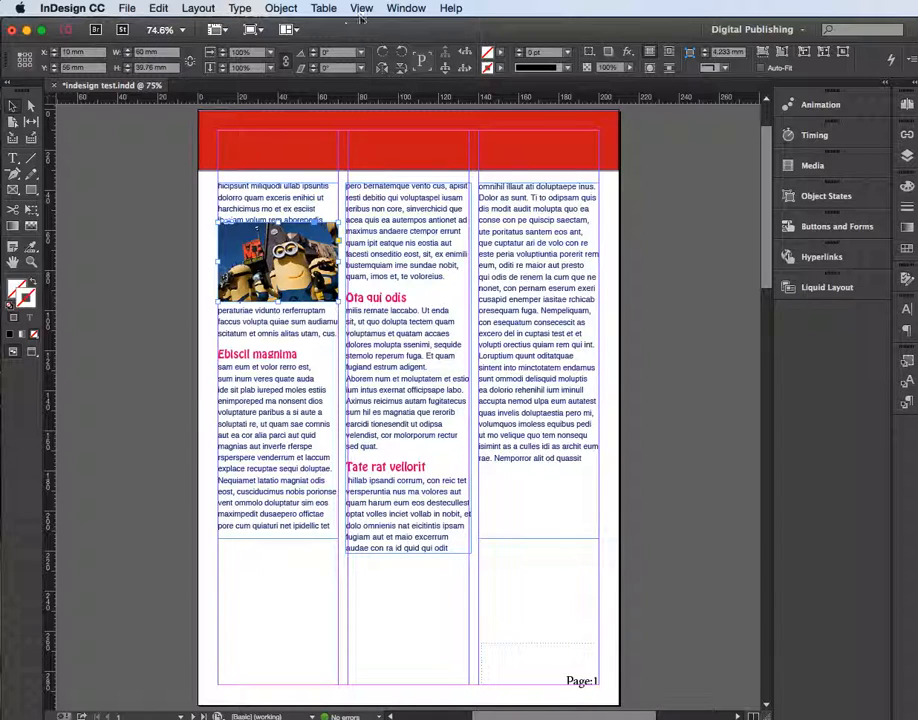
# Step: Show the Text Wrap settings and apply Jump Object wrapping to the minions picture
pyautogui.click(407, 9)
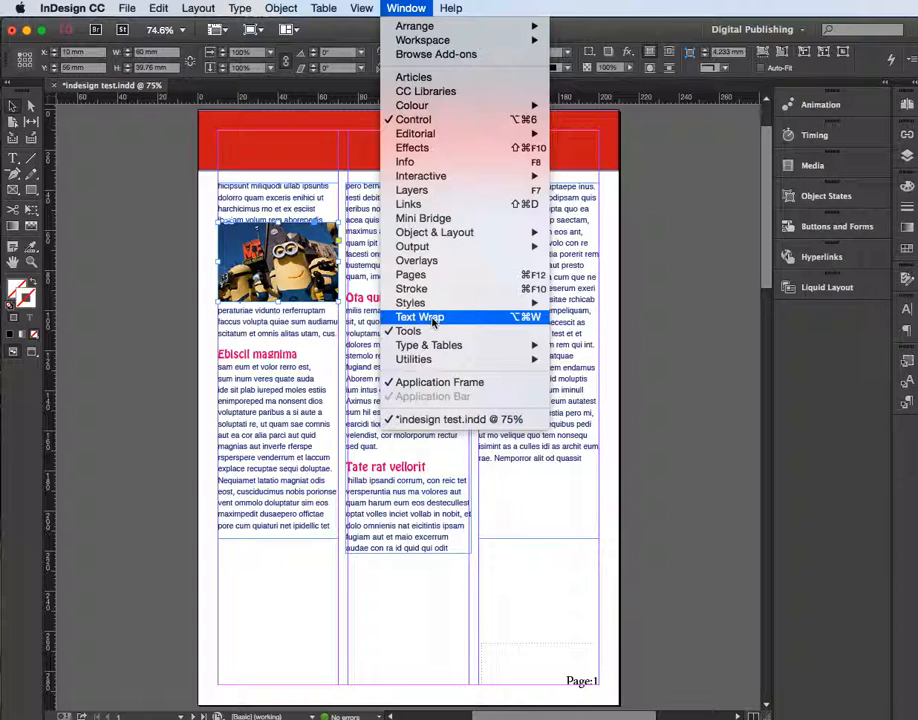
pyautogui.click(433, 320)
pyautogui.moveTo(643, 183); pyautogui.dragTo(533, 213)
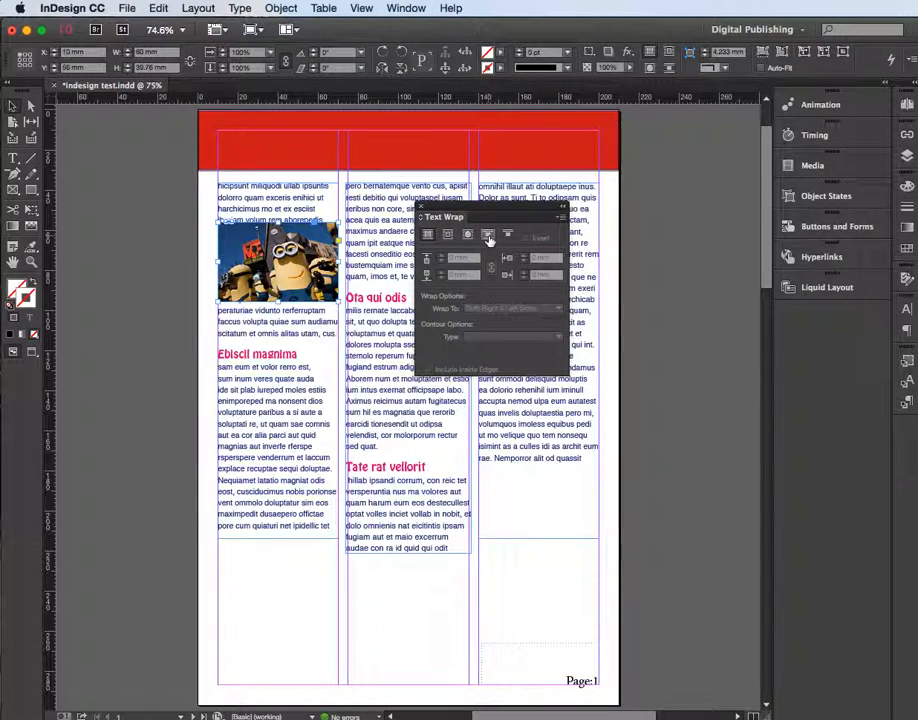
pyautogui.click(488, 236)
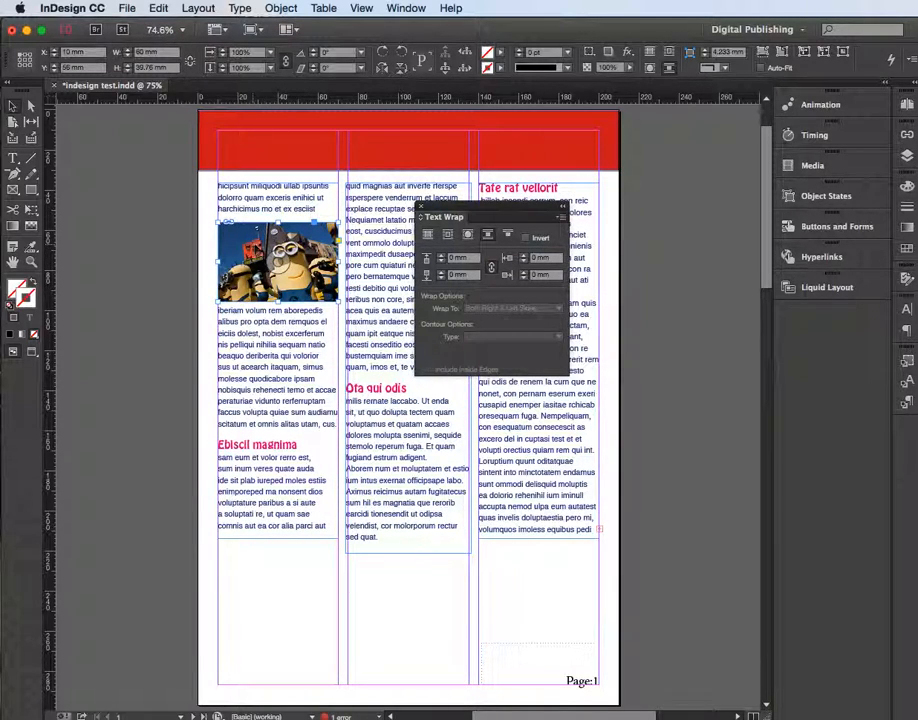
# Step: Move the minions picture across the first two columns to about X 38.5 mm, Y 70 mm, and wrap text around its bounding box
pyautogui.moveTo(254, 247); pyautogui.dragTo(311, 277)
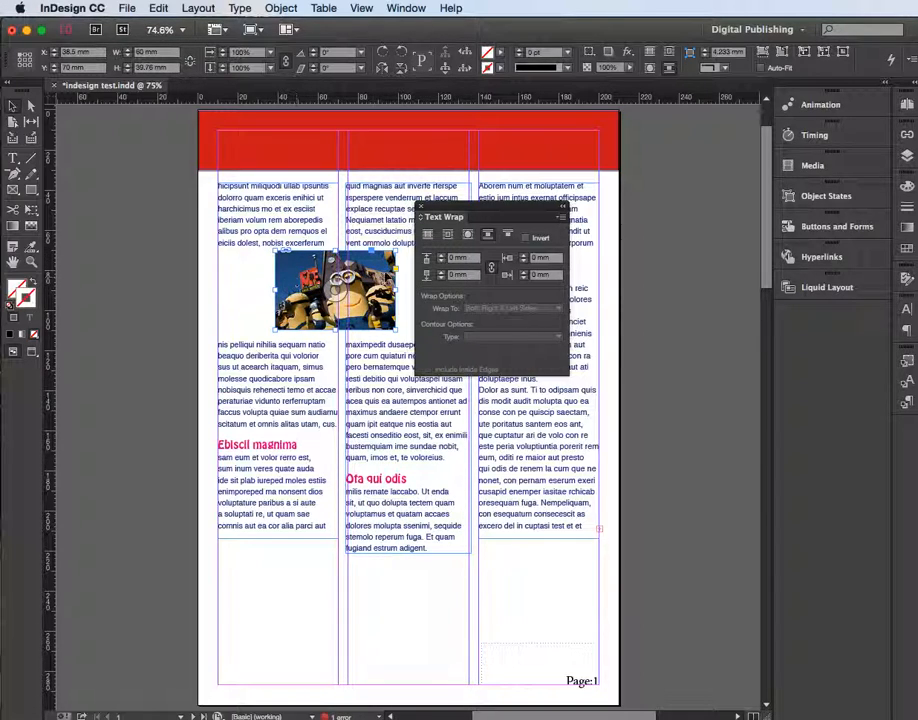
pyautogui.moveTo(490, 209); pyautogui.dragTo(505, 208)
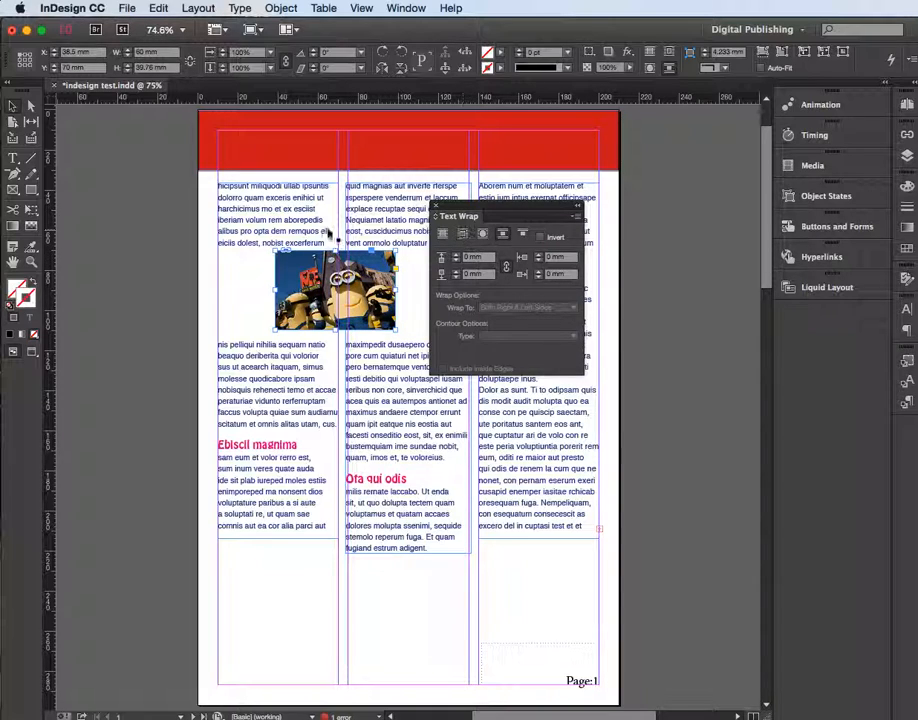
pyautogui.click(463, 235)
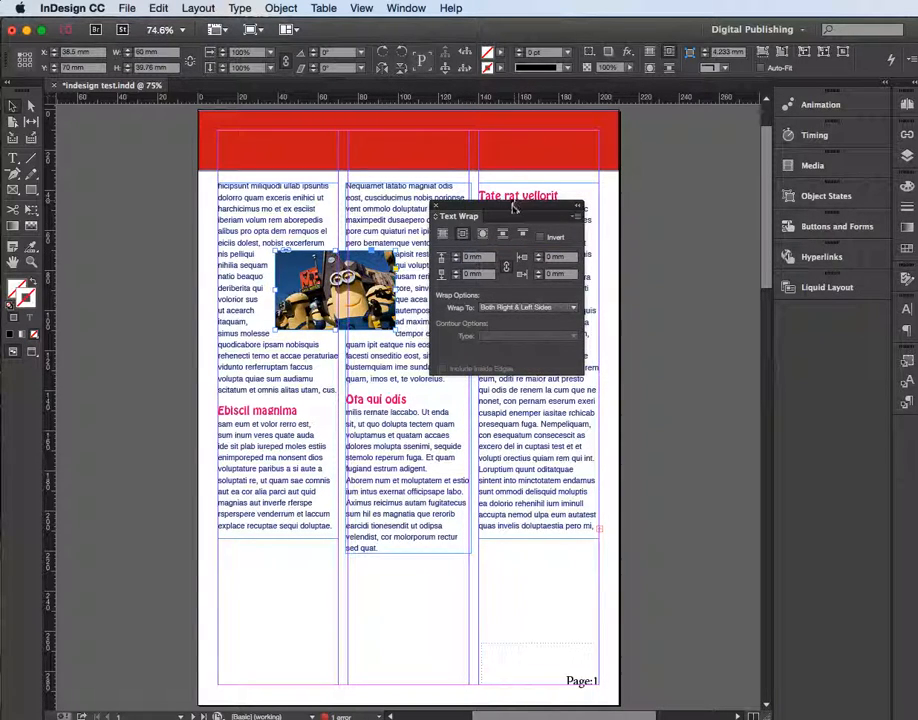
pyautogui.moveTo(511, 210); pyautogui.dragTo(539, 199)
# Step: Set the minions picture's text wrap offset to 2 mm on all four sides
pyautogui.click(399, 260)
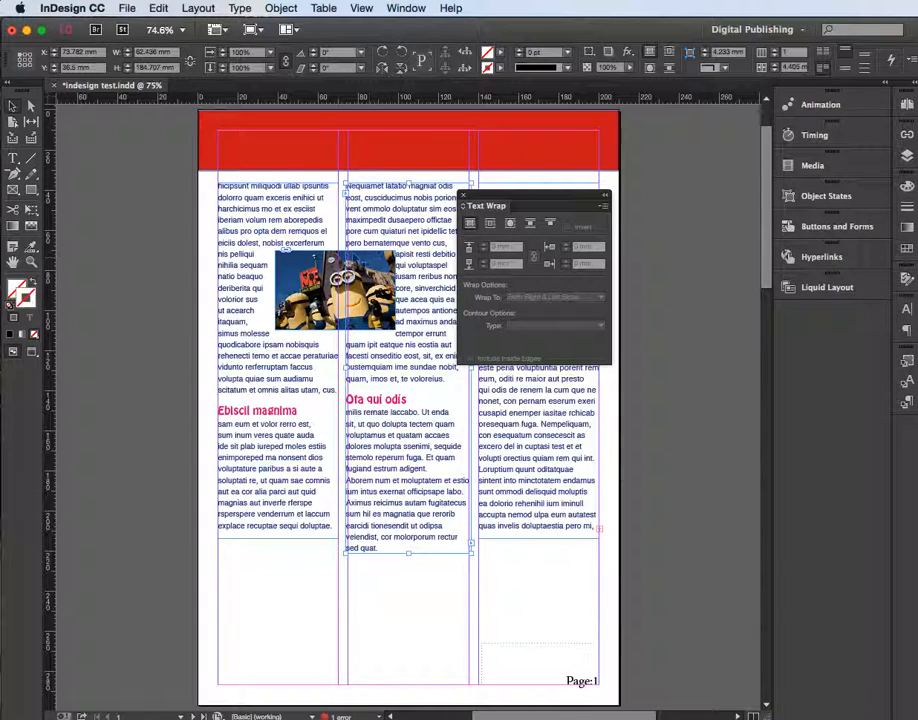
pyautogui.click(372, 262)
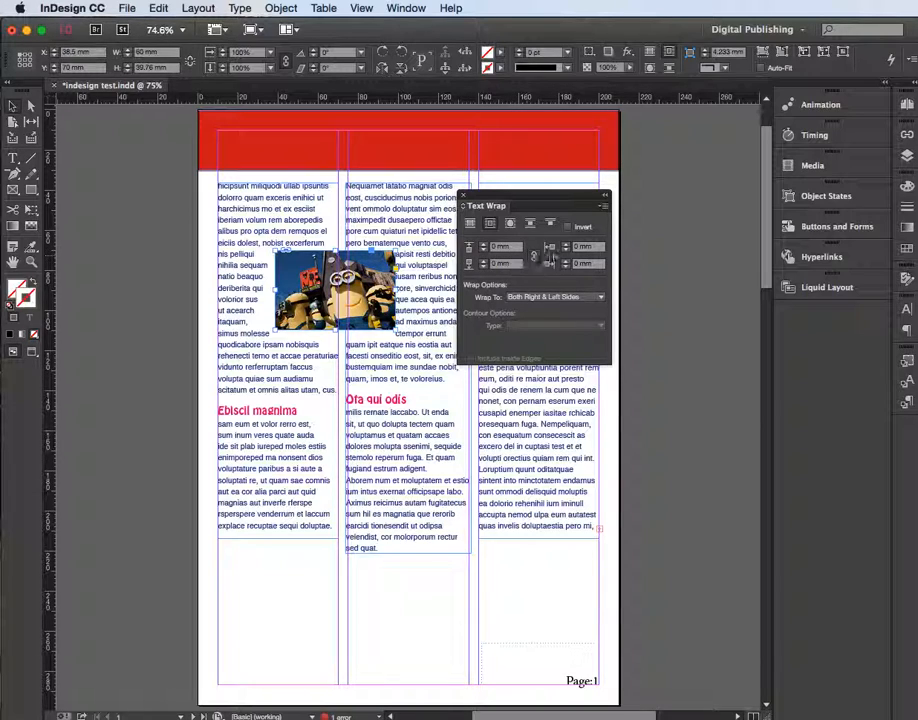
pyautogui.click(485, 246)
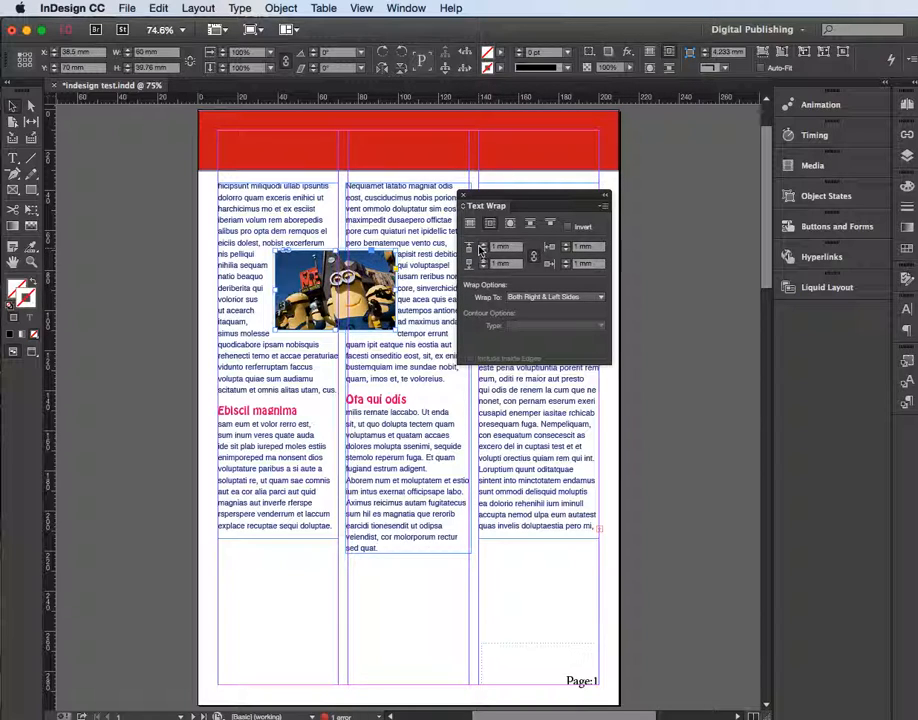
pyautogui.click(485, 247)
pyautogui.click(485, 247)
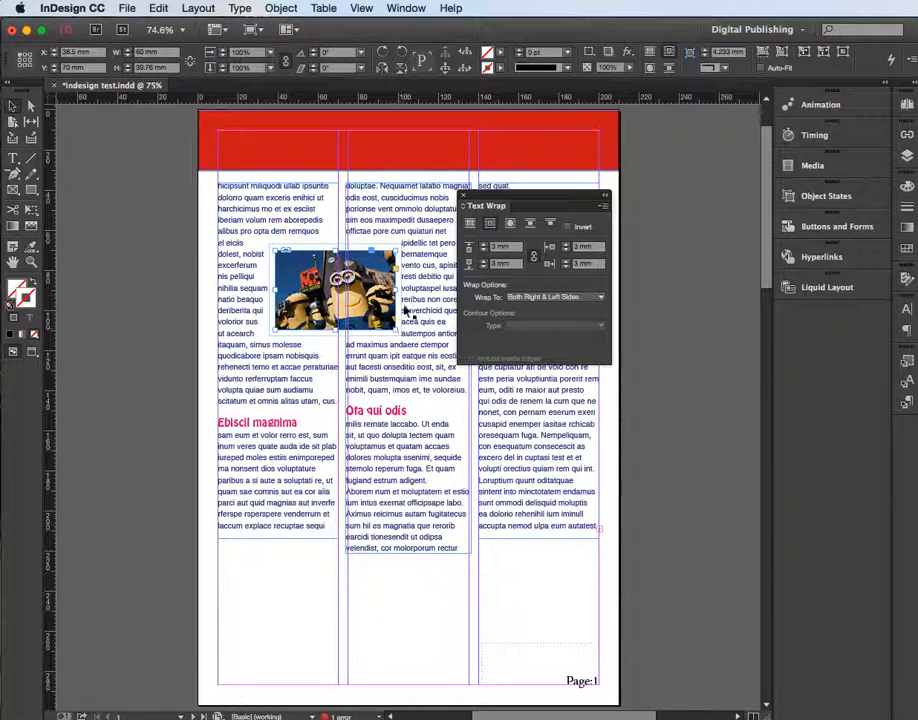
pyautogui.click(483, 252)
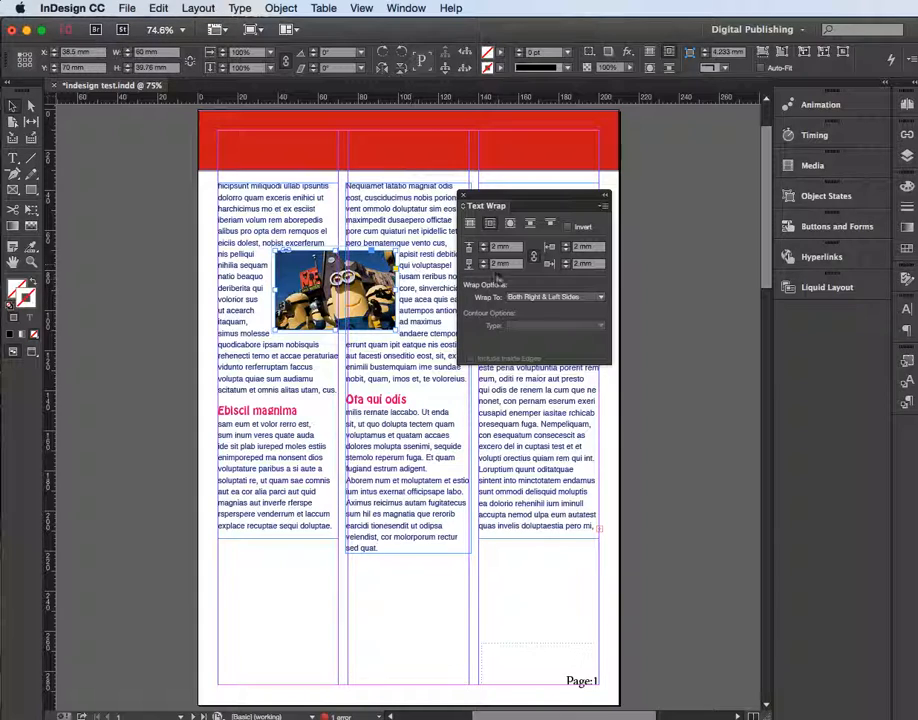
# Step: Unlink the minions picture's wrap offsets and set only the right offset to 4 mm
pyautogui.click(534, 258)
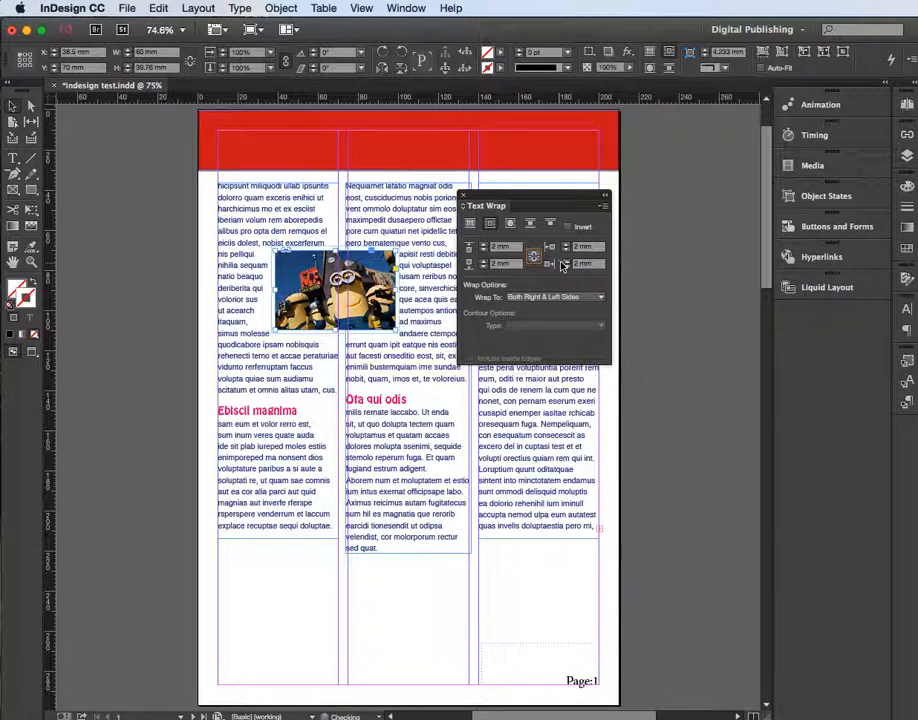
pyautogui.click(566, 261)
pyautogui.click(566, 261)
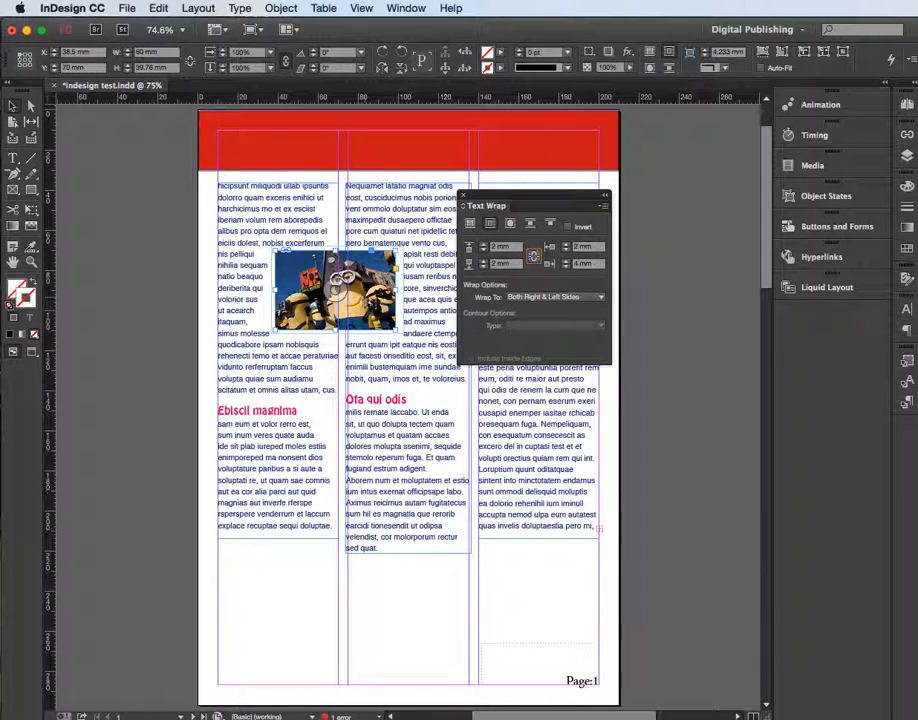
# Step: Place NelsonFace.png across the second and third columns, below the minions picture, at about 68 mm wide
pyautogui.click(443, 357)
pyautogui.moveTo(516, 199); pyautogui.dragTo(641, 145)
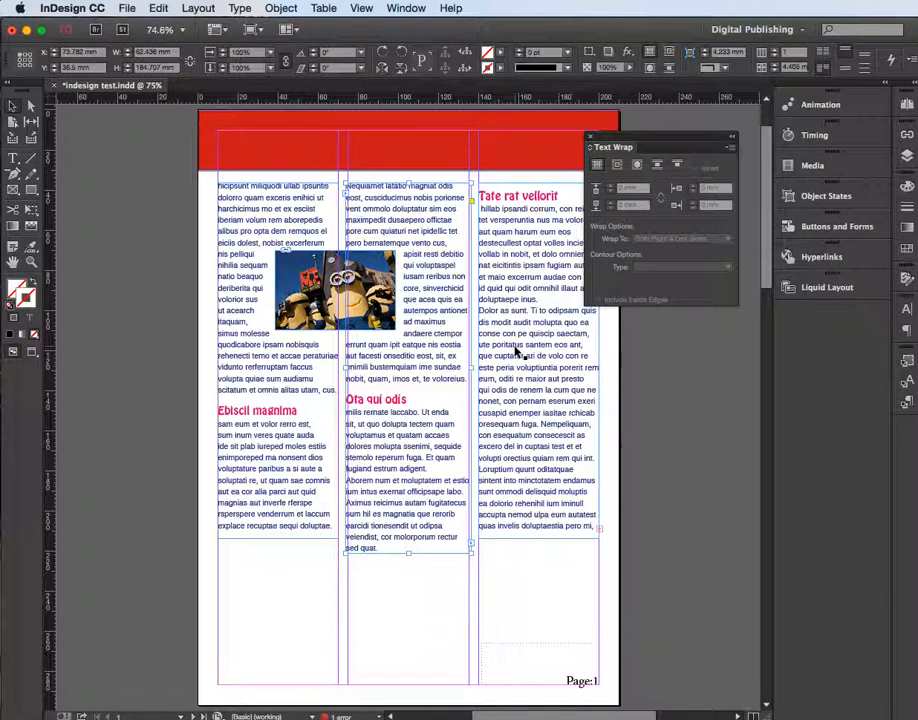
pyautogui.press('super+d')
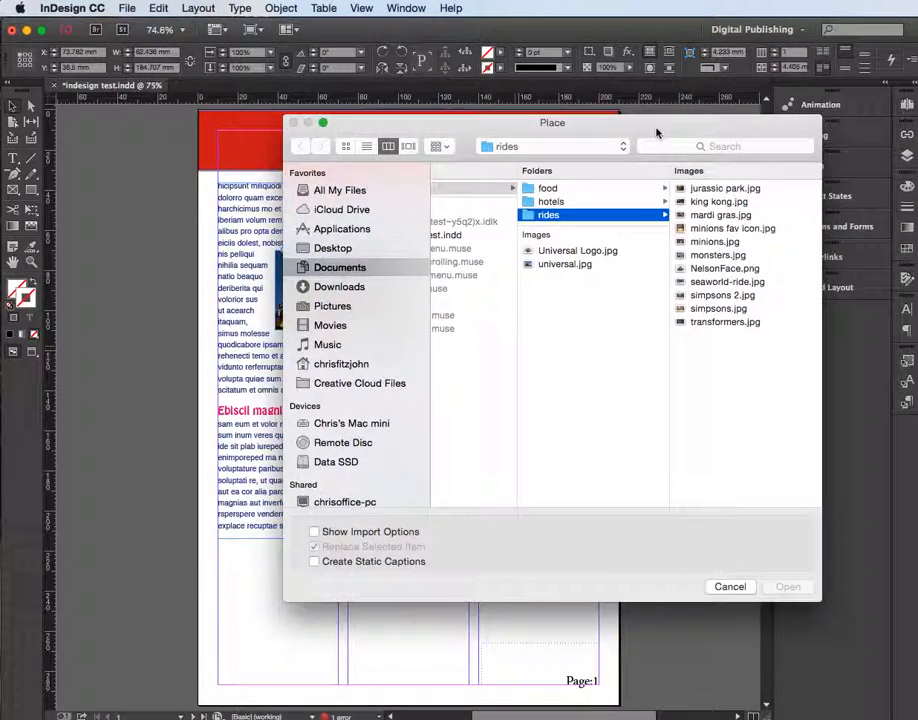
pyautogui.doubleClick(718, 268)
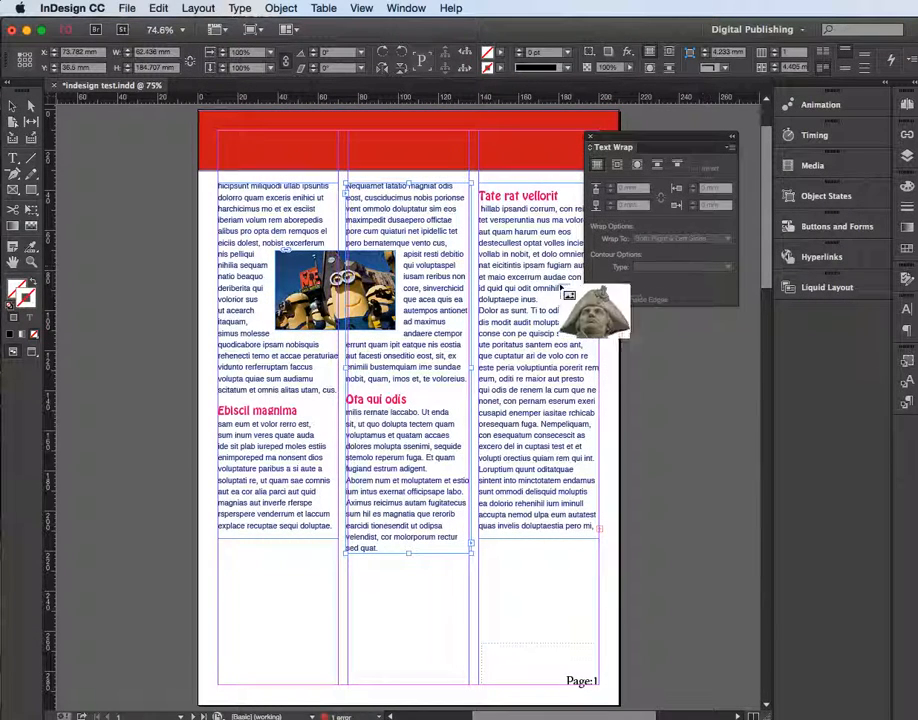
pyautogui.moveTo(403, 362); pyautogui.dragTo(542, 473)
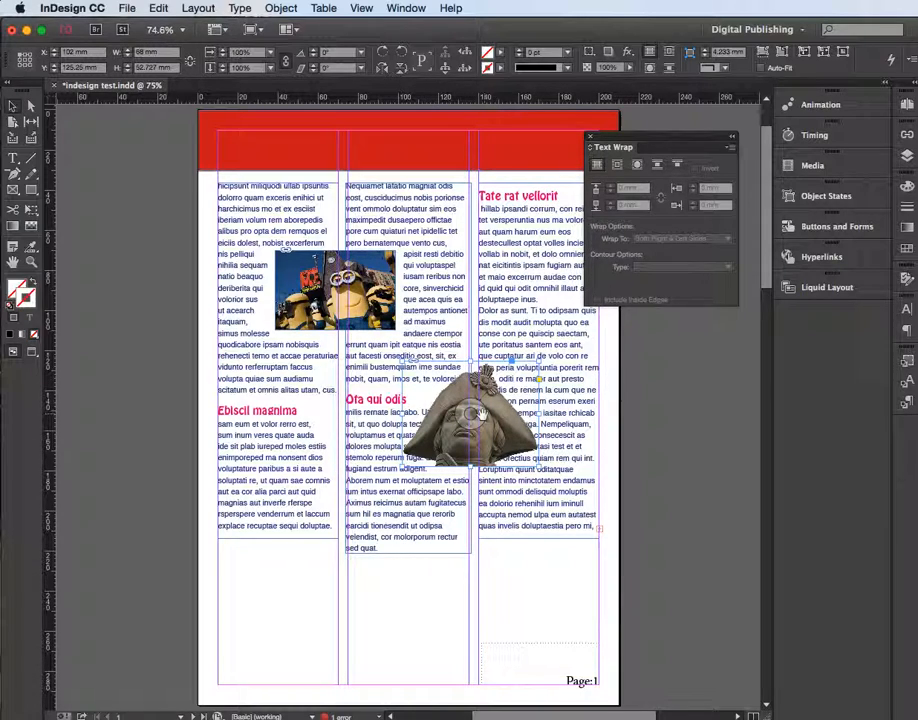
# Step: Wrap the text around the statue image's object shape, using Alpha Channel as the contour type
pyautogui.click(636, 166)
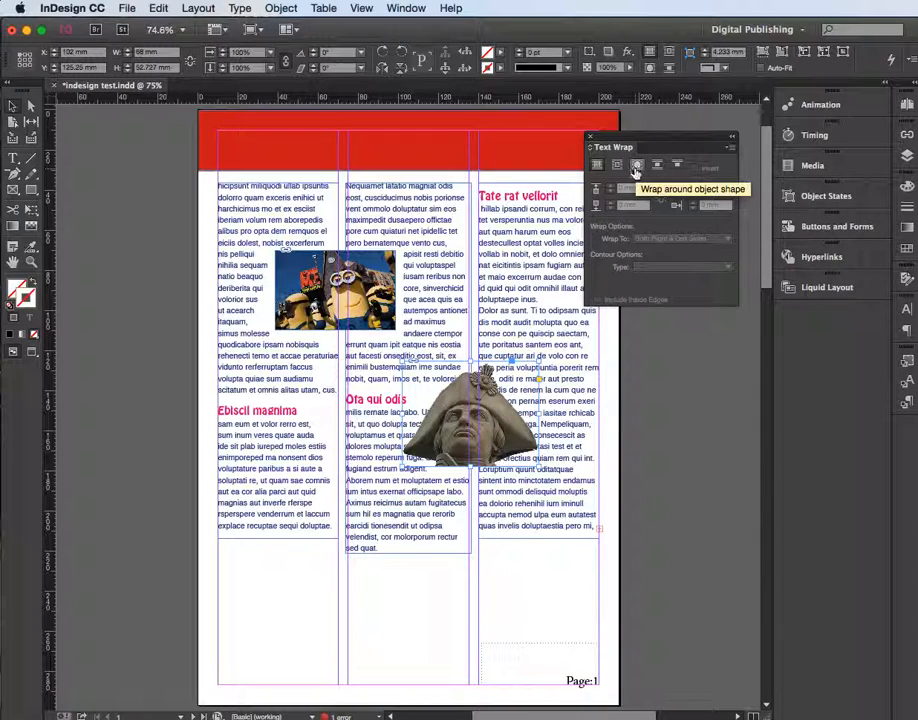
pyautogui.click(636, 166)
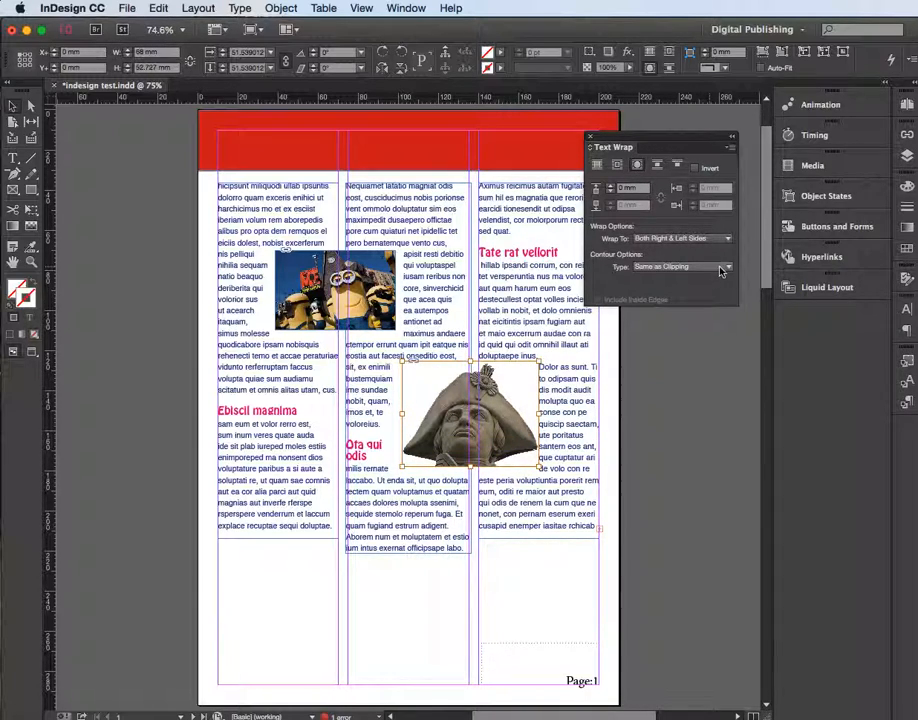
pyautogui.click(706, 270)
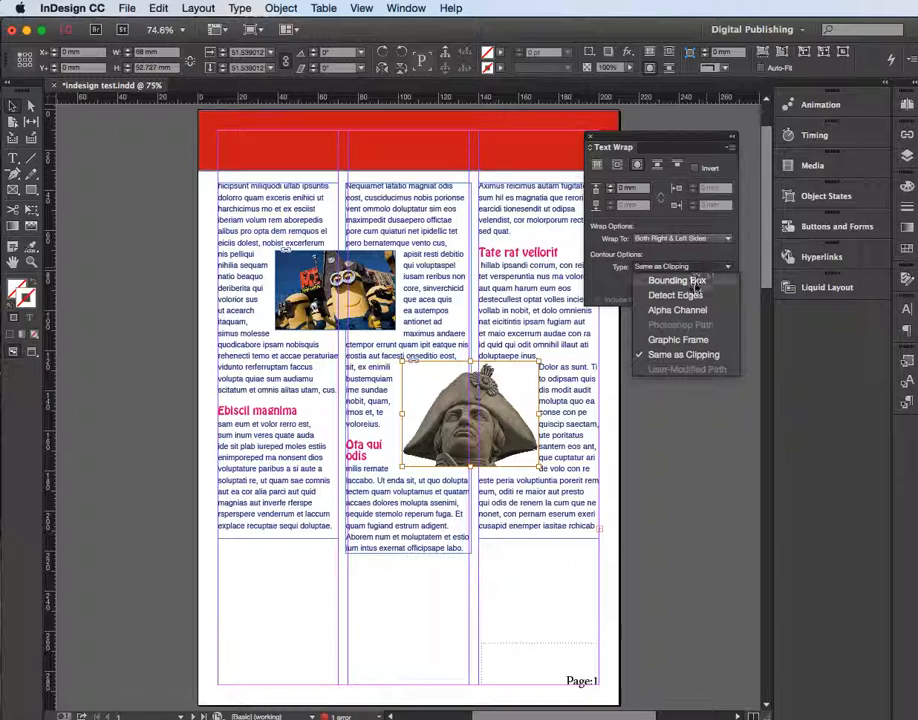
pyautogui.click(703, 312)
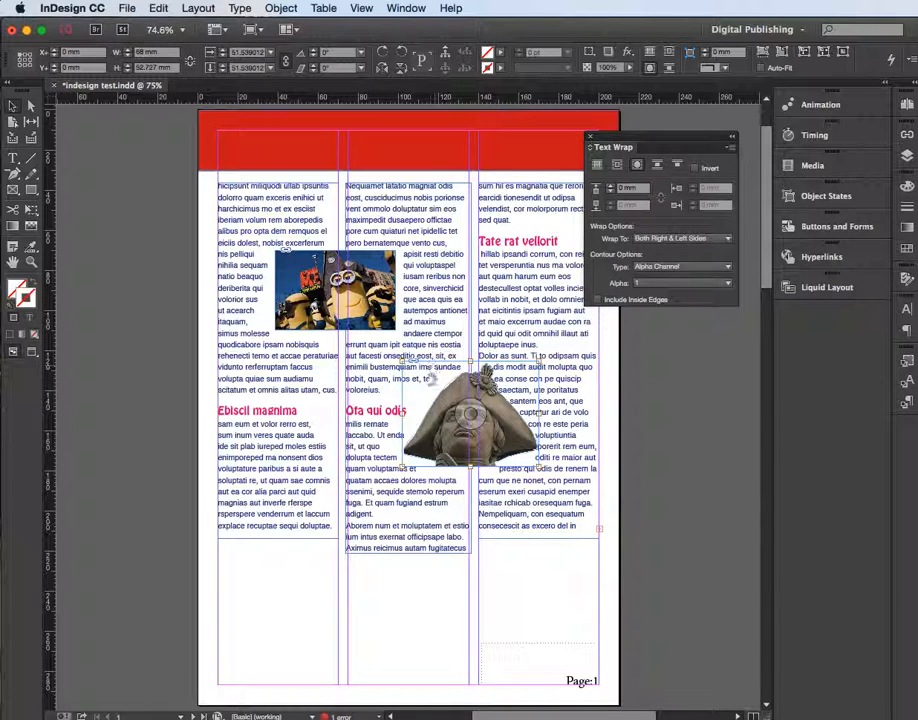
pyautogui.moveTo(462, 435)
pyautogui.mouseDown()
pyautogui.moveTo(469, 410)
pyautogui.moveTo(486, 420)
pyautogui.moveTo(477, 421)
pyautogui.mouseUp()
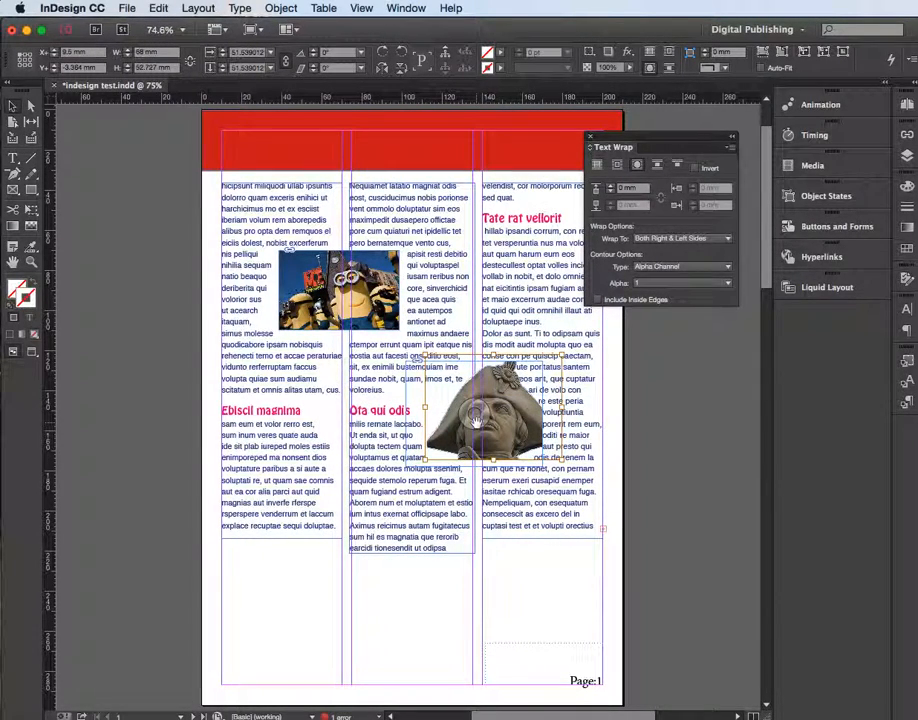
pyautogui.press('super+z')
pyautogui.press('super+z')
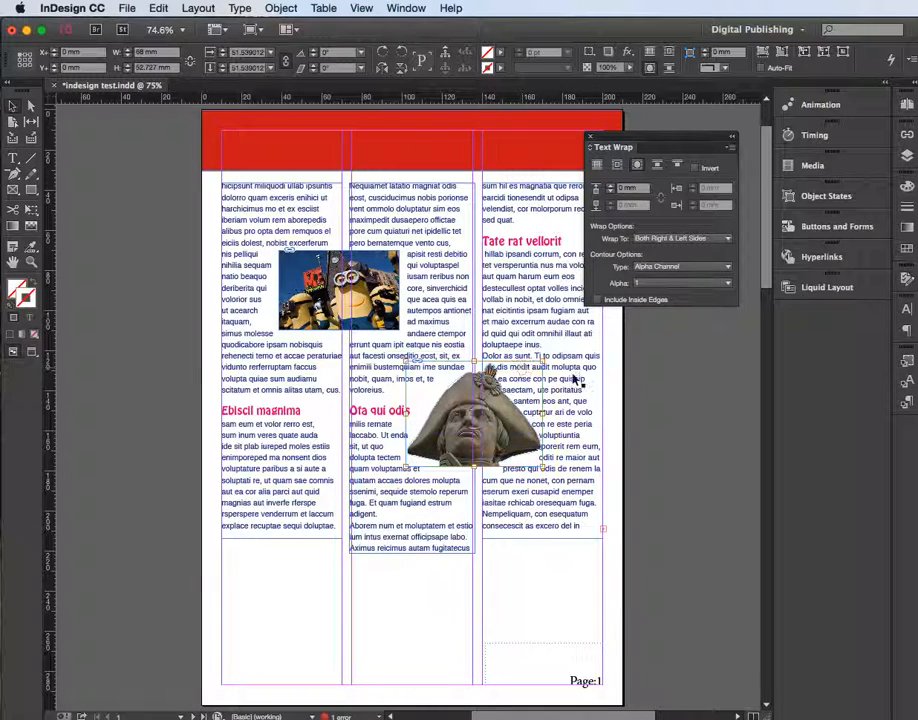
# Step: Move the statue image's frame up to about X 102.2 mm, Y 114 mm
pyautogui.click(533, 376)
pyautogui.moveTo(525, 374); pyautogui.dragTo(526, 358)
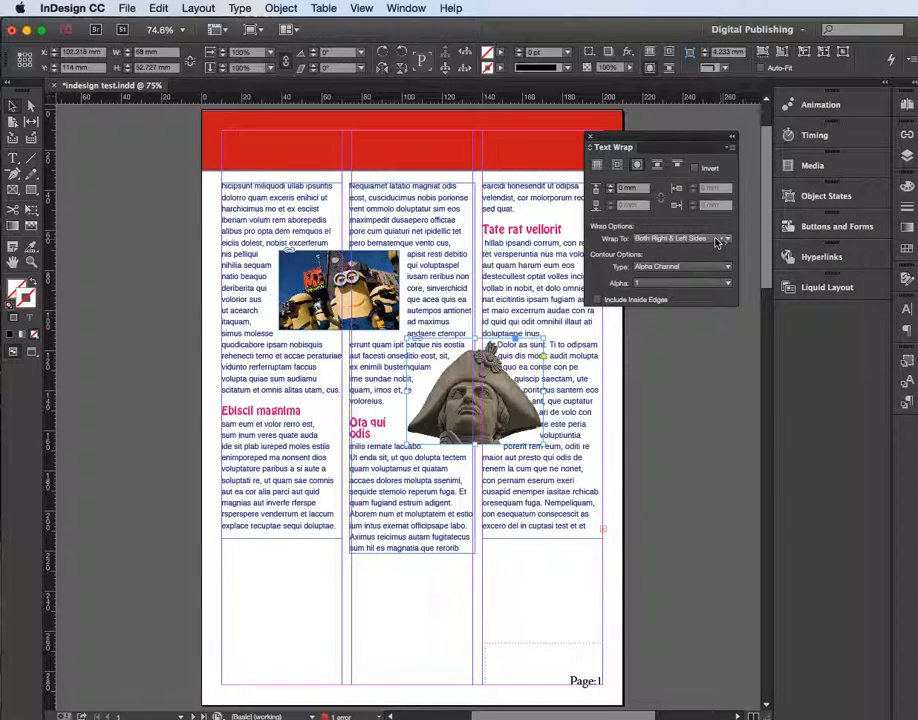
# Step: Try wrapping the statue's text to Largest Area, Right Side and Left Side, and return to Both Right & Left Sides
pyautogui.click(668, 239)
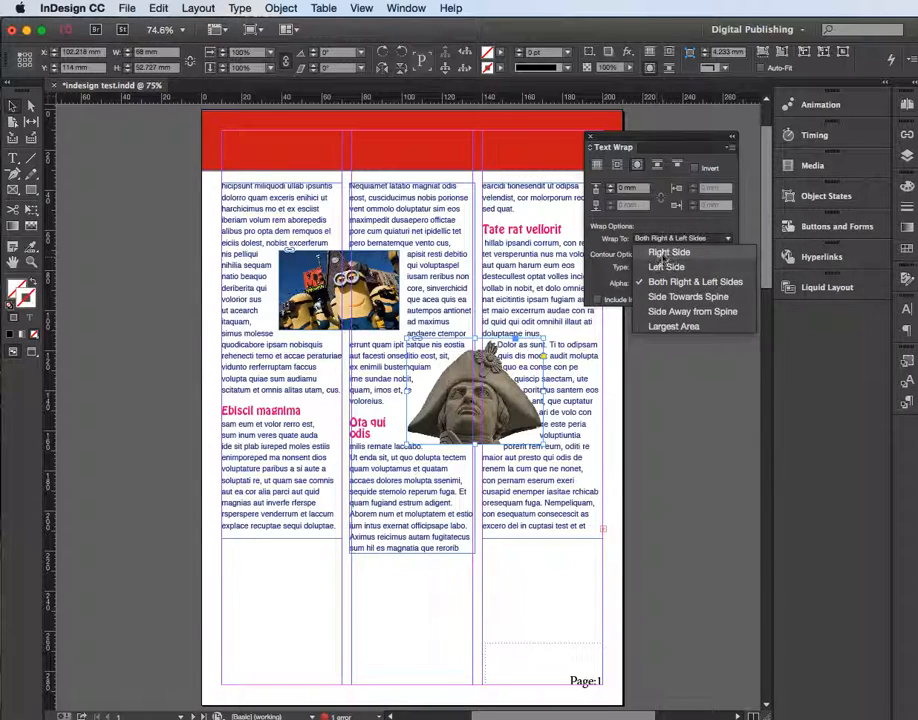
pyautogui.click(670, 326)
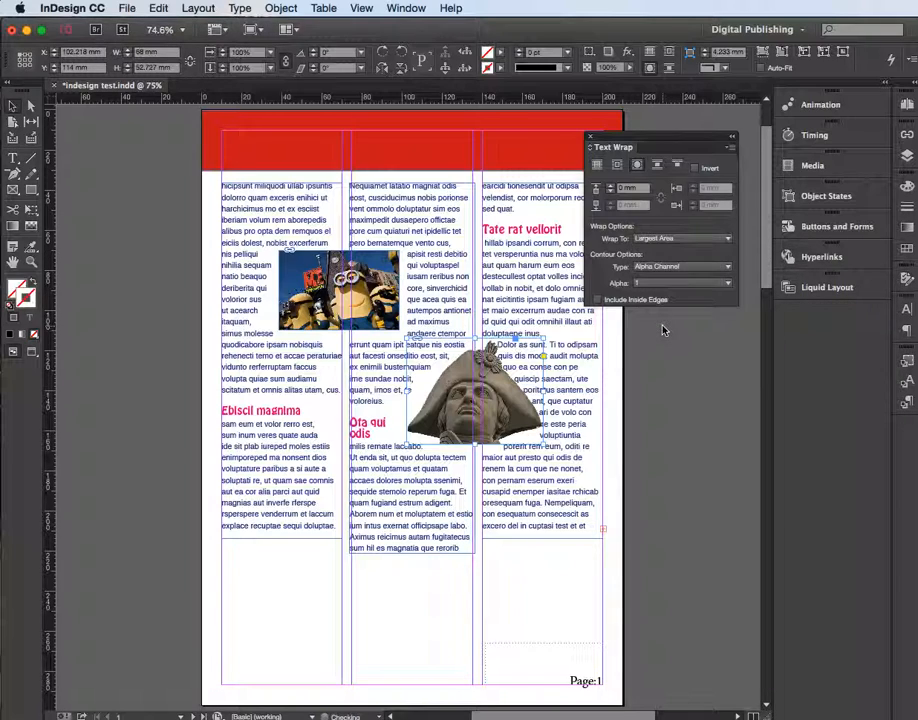
pyautogui.click(662, 238)
pyautogui.click(668, 252)
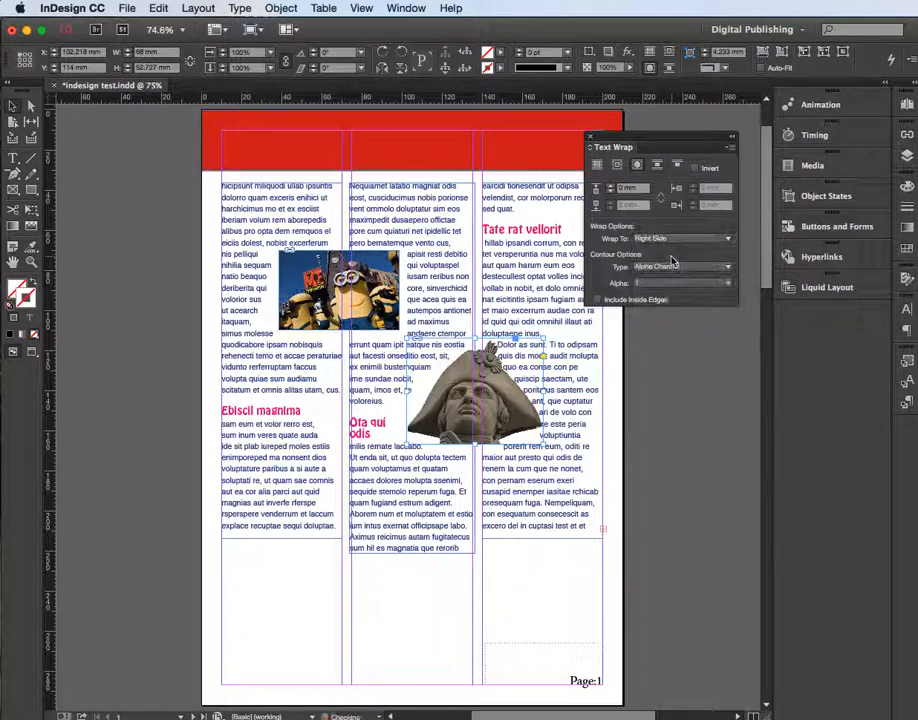
pyautogui.click(676, 239)
pyautogui.click(664, 267)
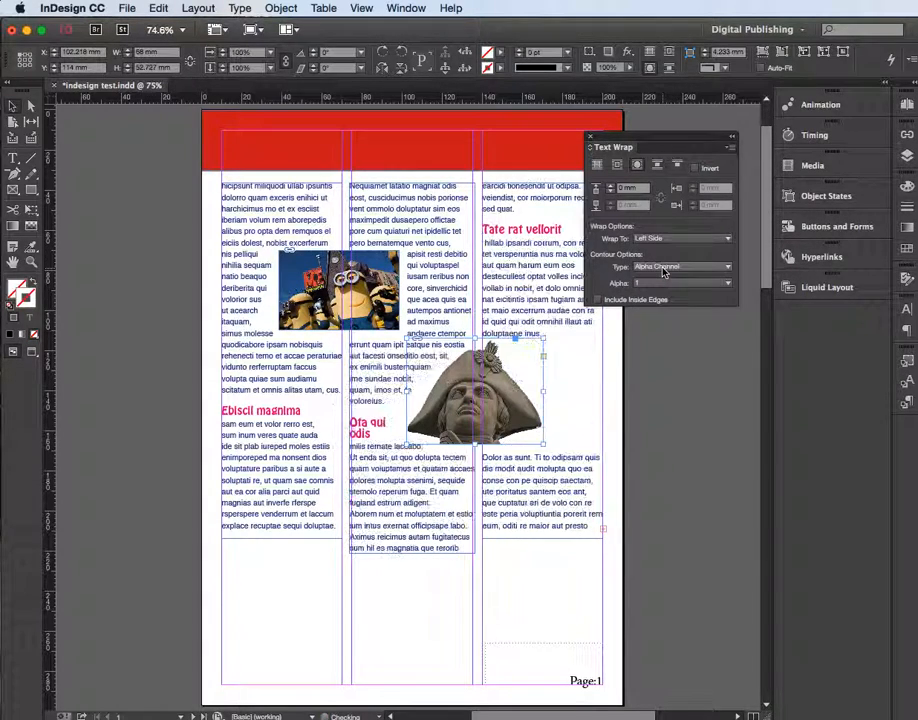
pyautogui.click(677, 240)
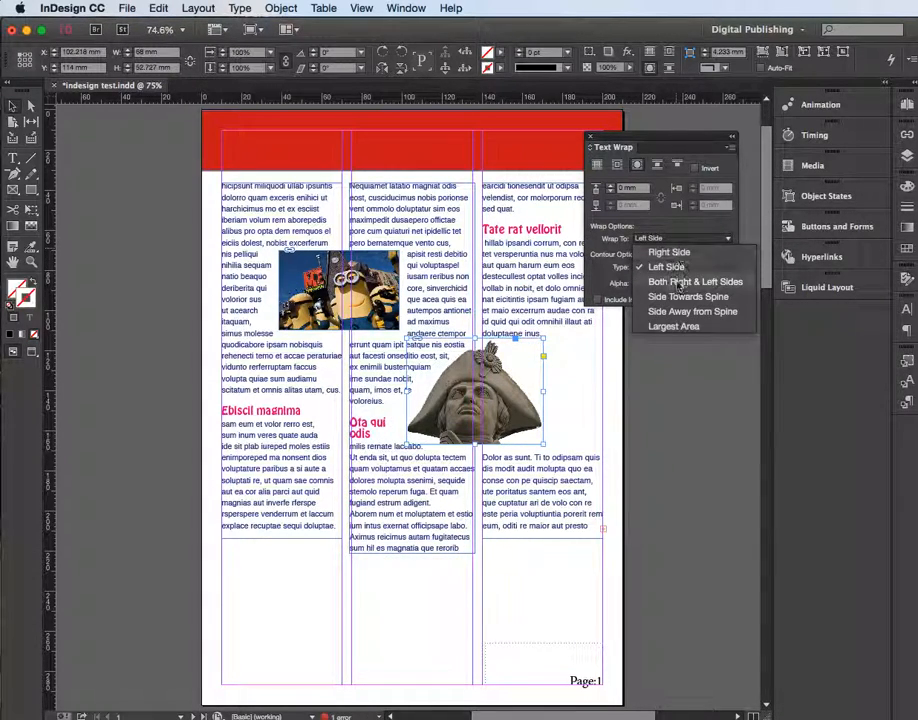
pyautogui.click(688, 282)
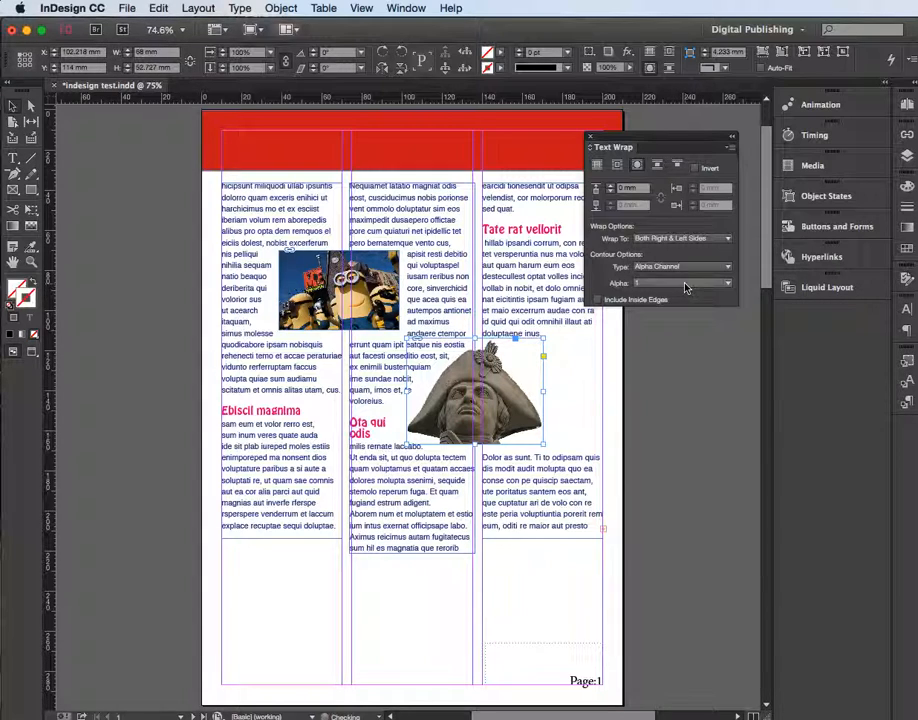
# Step: Set the statue image's text wrap offset to 4 mm
pyautogui.press('Up')
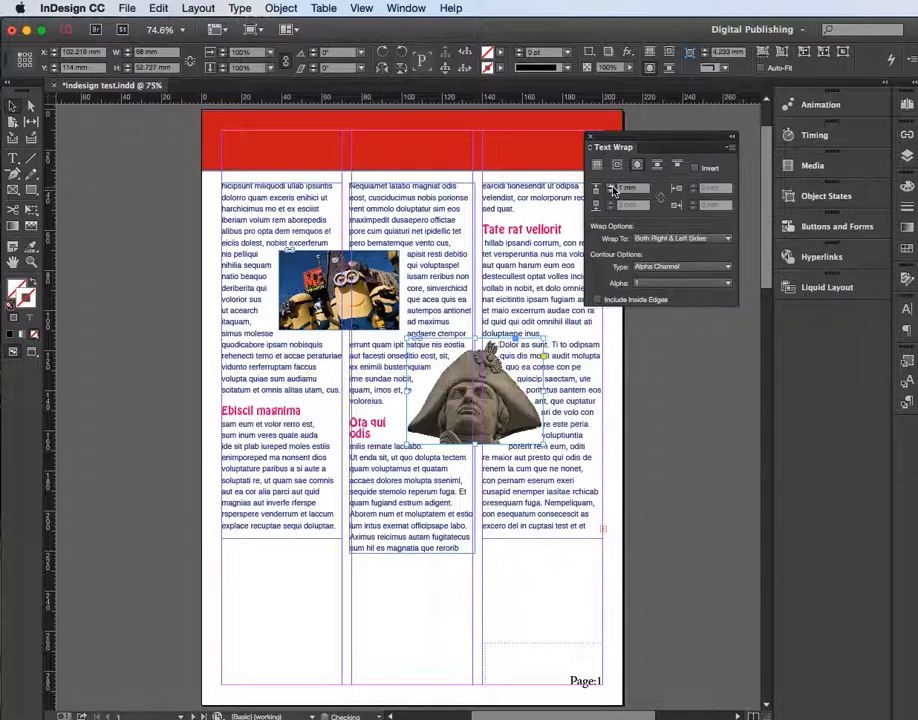
pyautogui.click(612, 188)
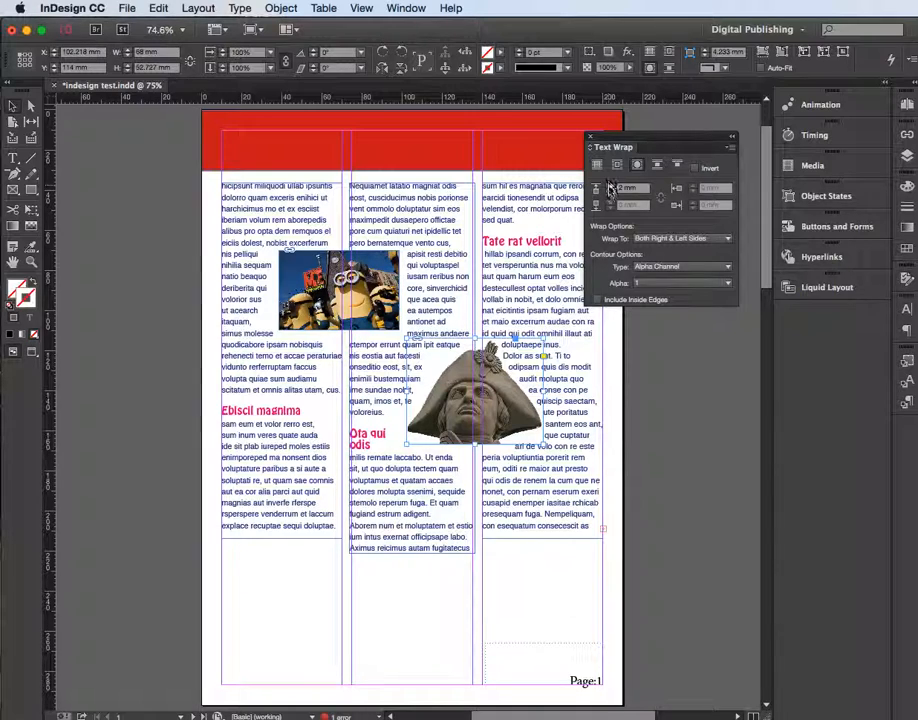
pyautogui.click(612, 188)
pyautogui.click(612, 188)
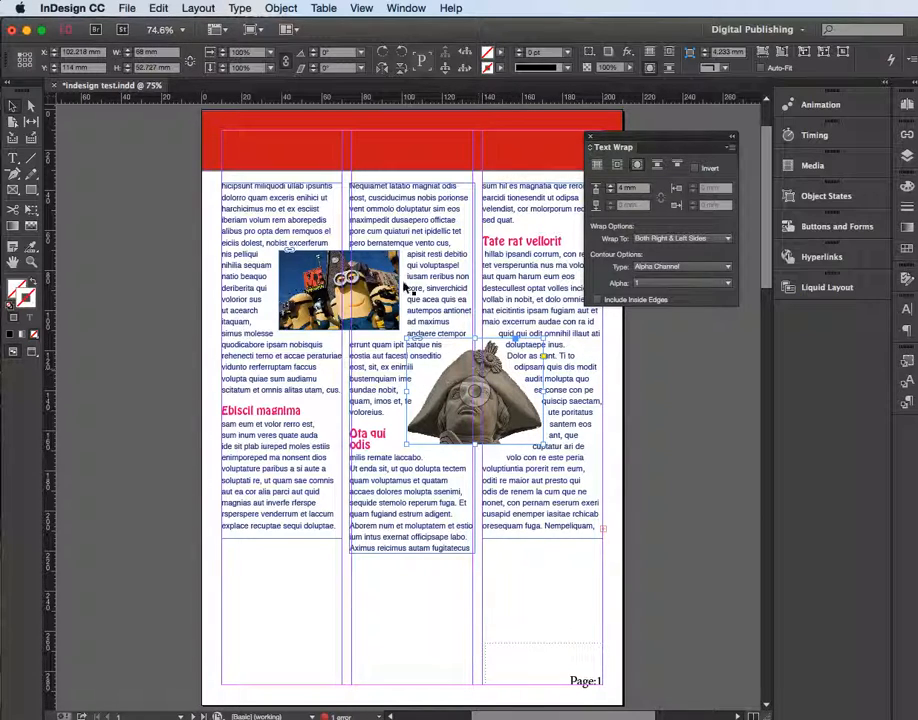
# Step: Select the minions picture that straddles the first two columns
pyautogui.click(361, 258)
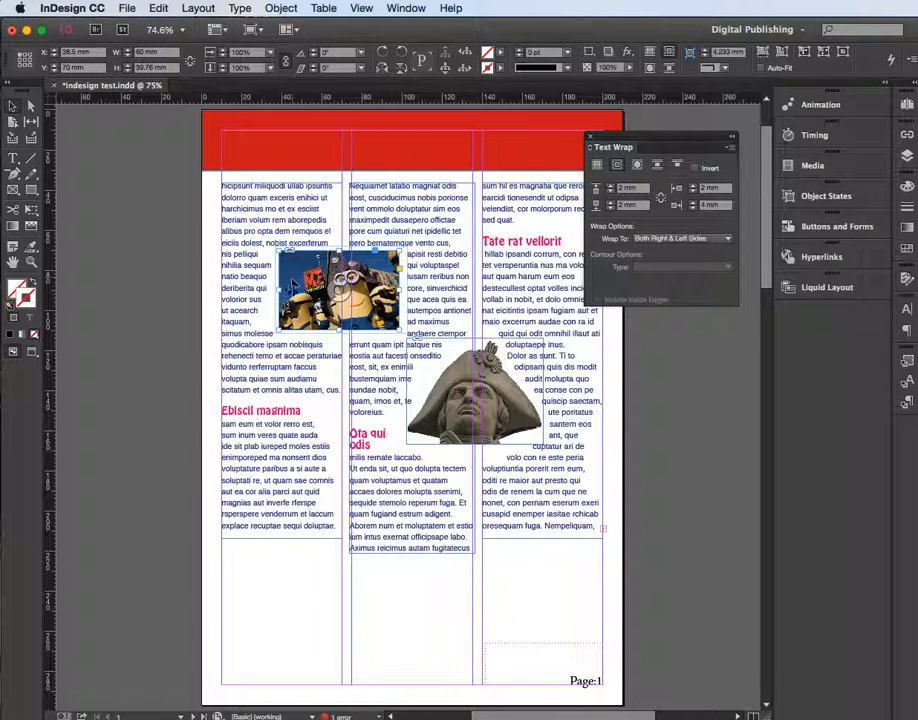